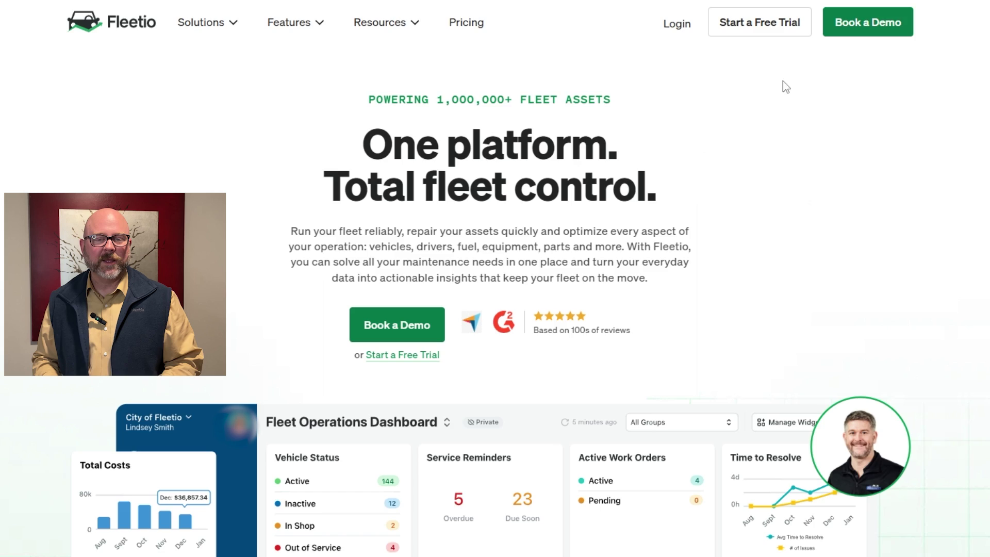
- Start a free trial, registering as a Service Manager with 2-10 years of experience
left_click(759, 26)
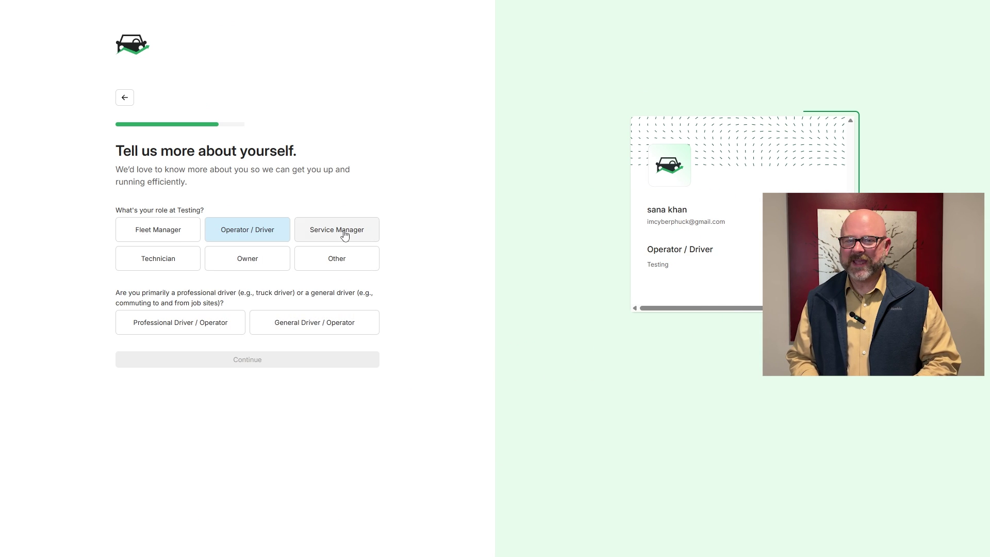
left_click(345, 235)
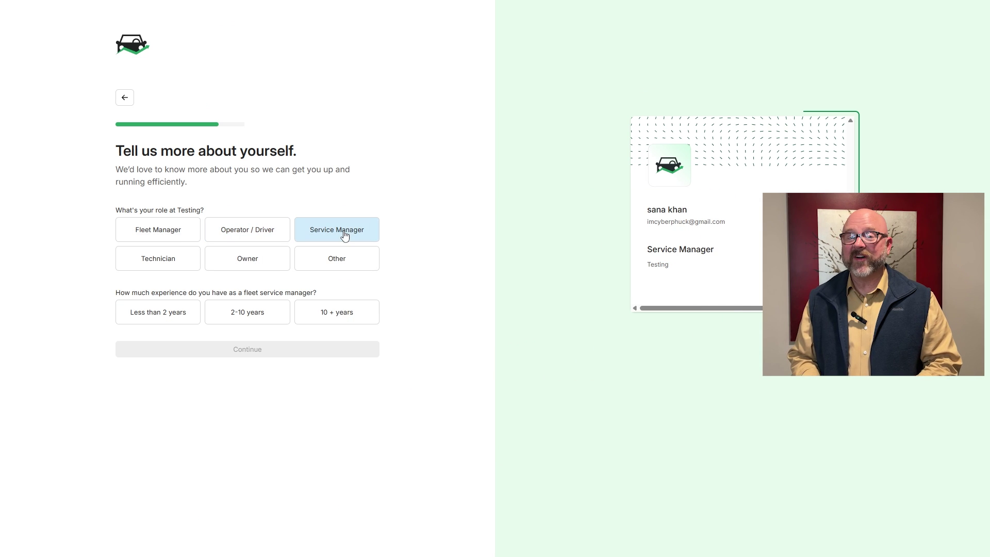
left_click(246, 316)
left_click(278, 356)
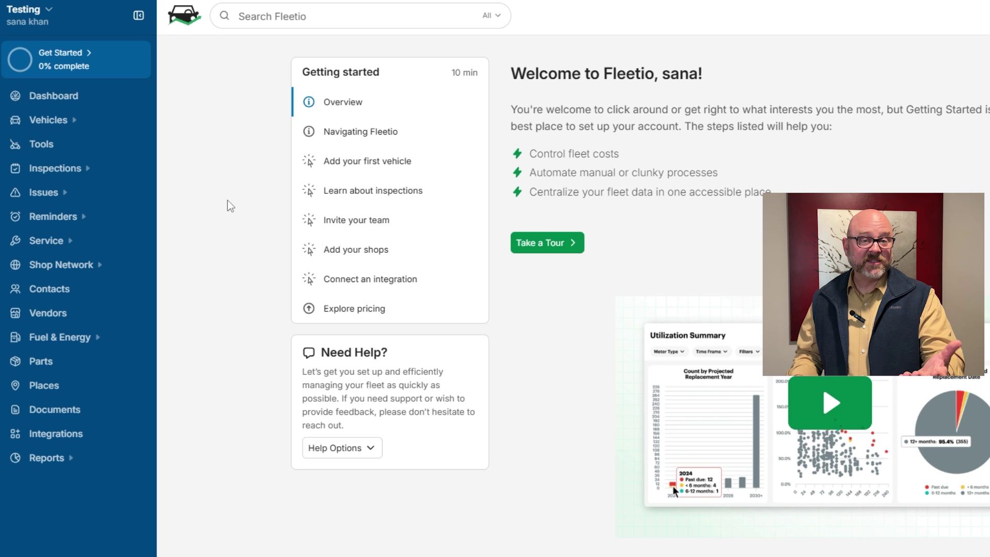
- Go to the dashboard, expand Vehicles in the sidebar, and open the Tools page
left_click(54, 95)
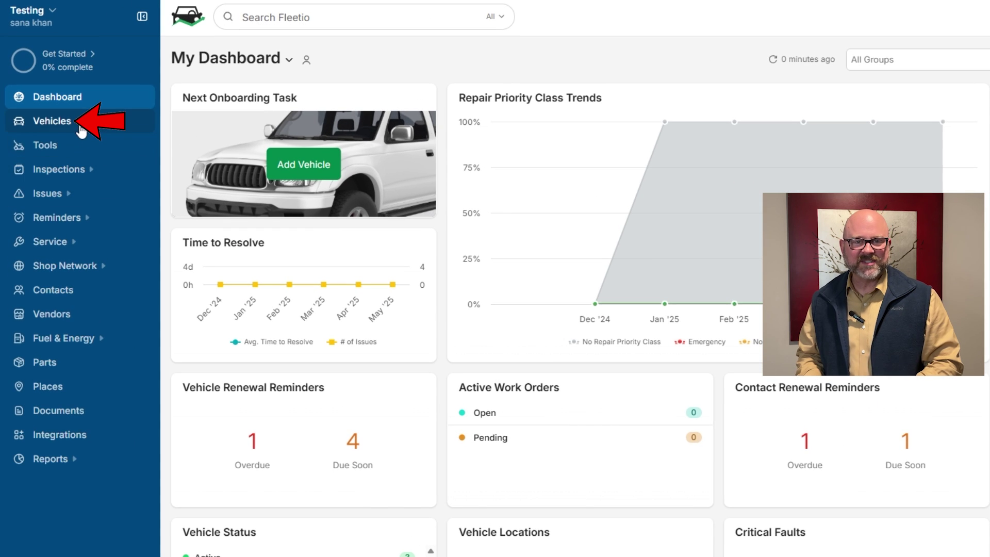
left_click(44, 95)
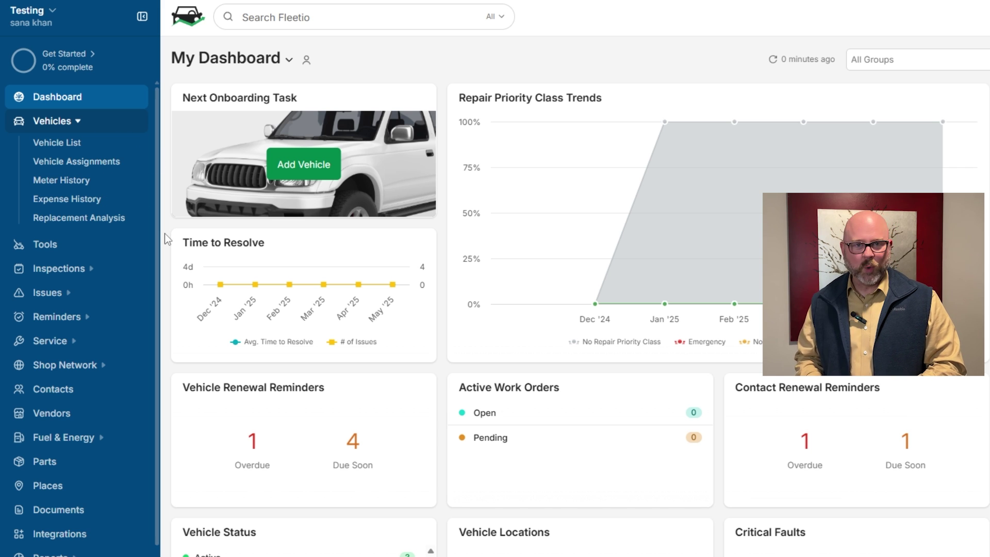
left_click(91, 251)
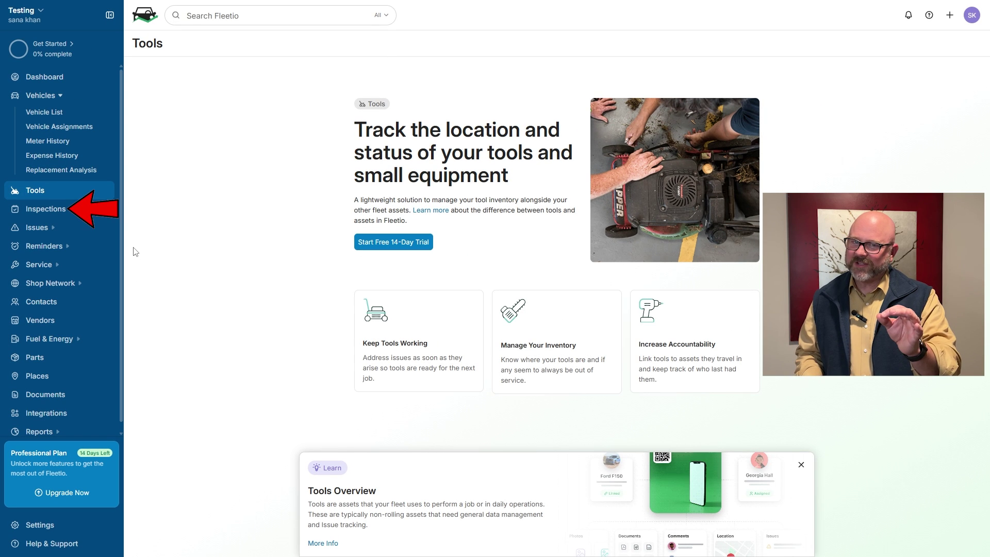
- Expand the Inspections, Issues, Reminders and Service groups in the sidebar
left_click(68, 211)
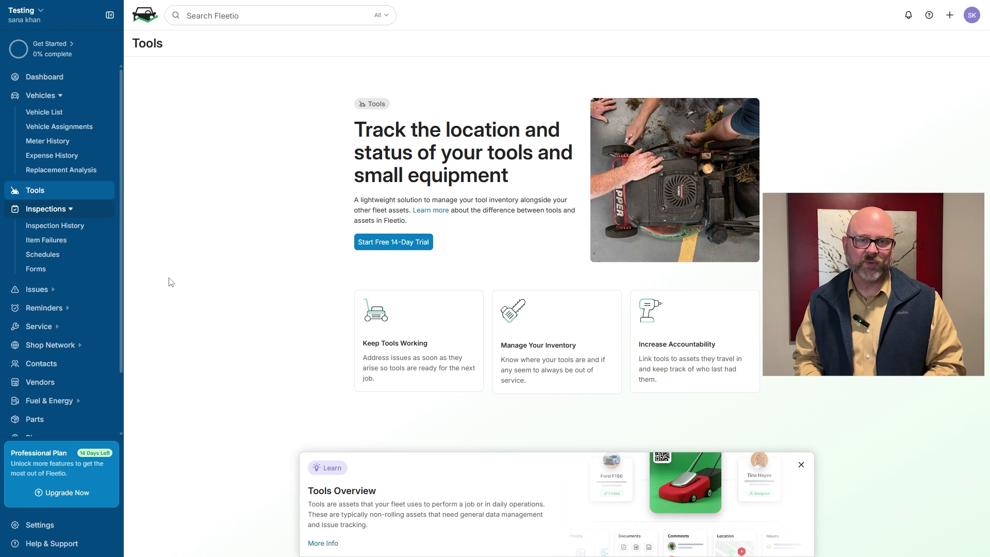
left_click(111, 293)
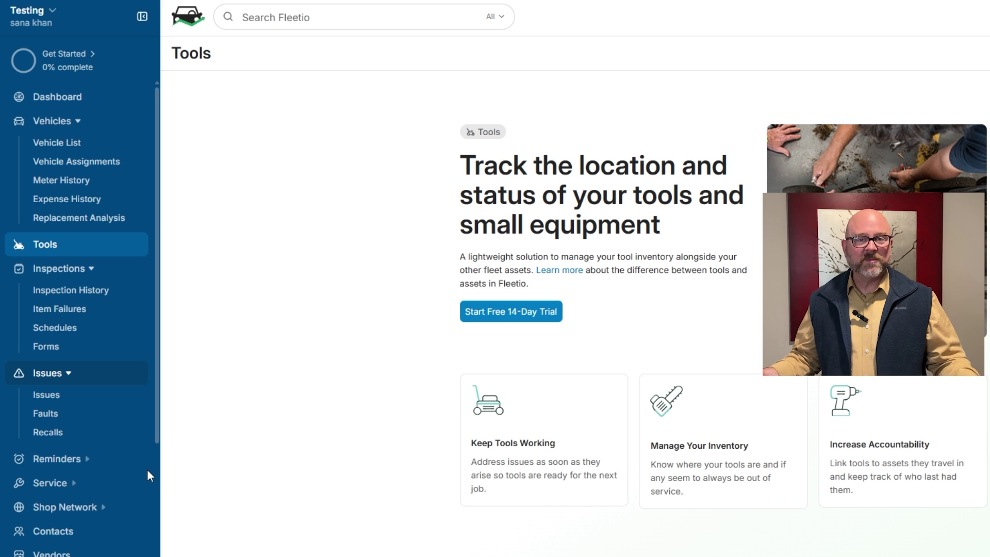
scroll(147, 469, "down", 3)
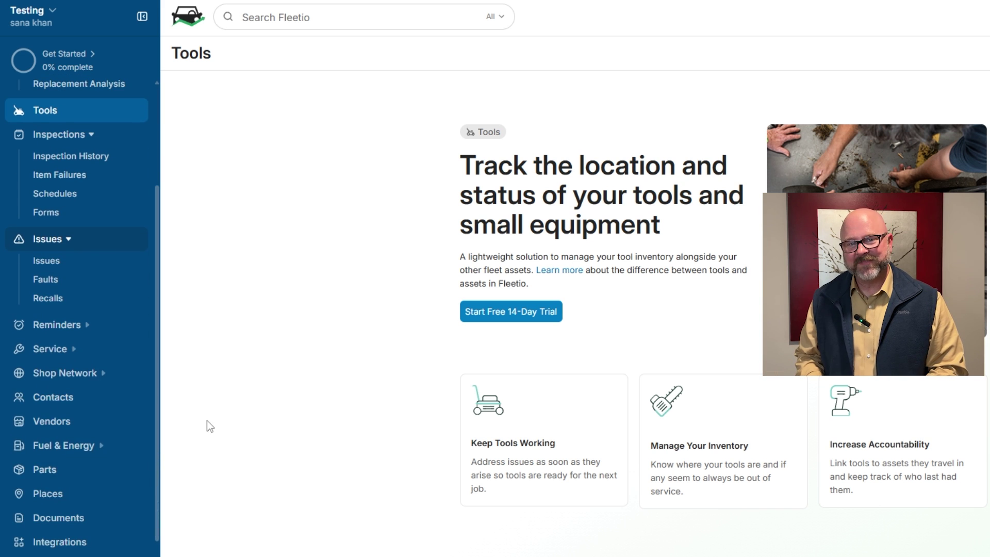
left_click(62, 327)
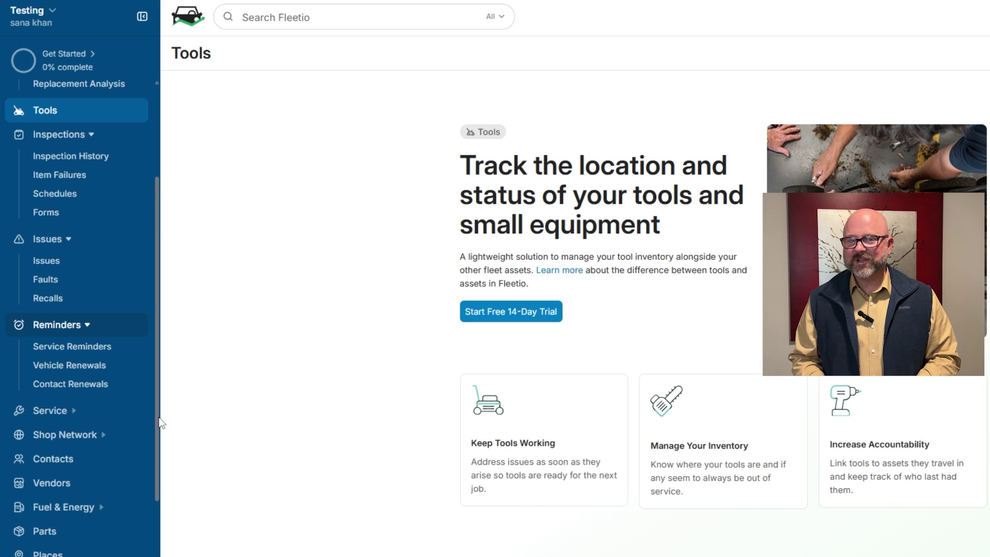
scroll(129, 402, "down", 2)
left_click(57, 330)
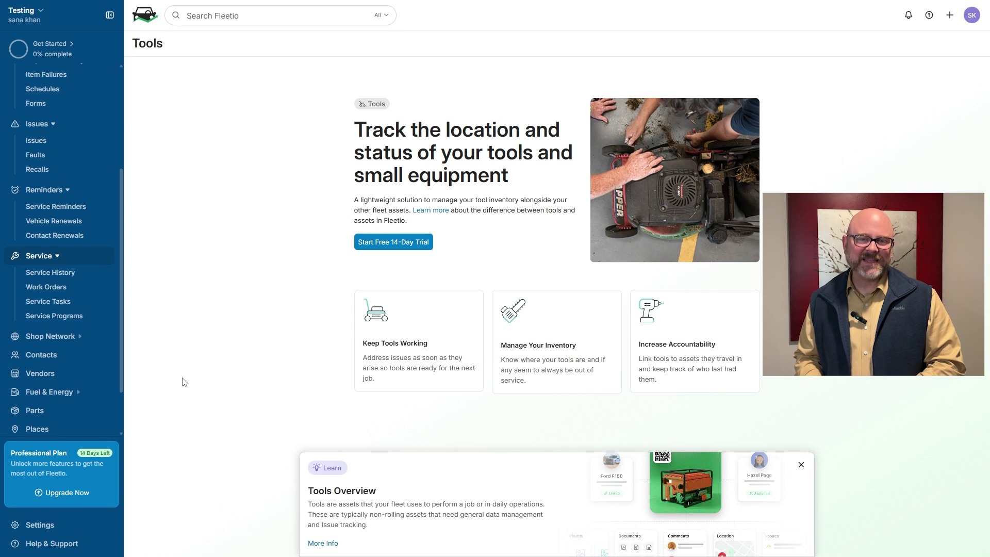
- Expand Fuel & Energy, visit Places, Documents and Integrations, then expand Reports
left_click(49, 392)
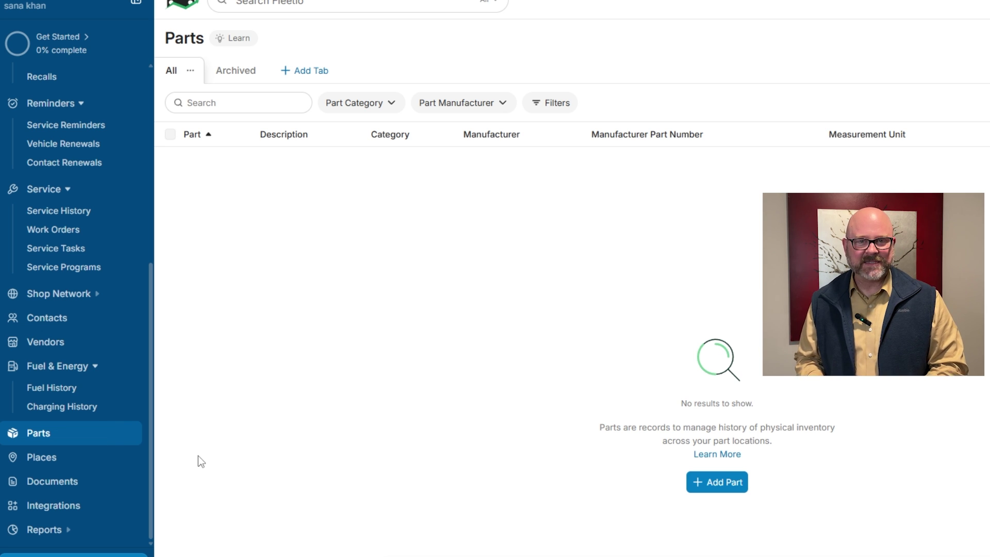
left_click(114, 459)
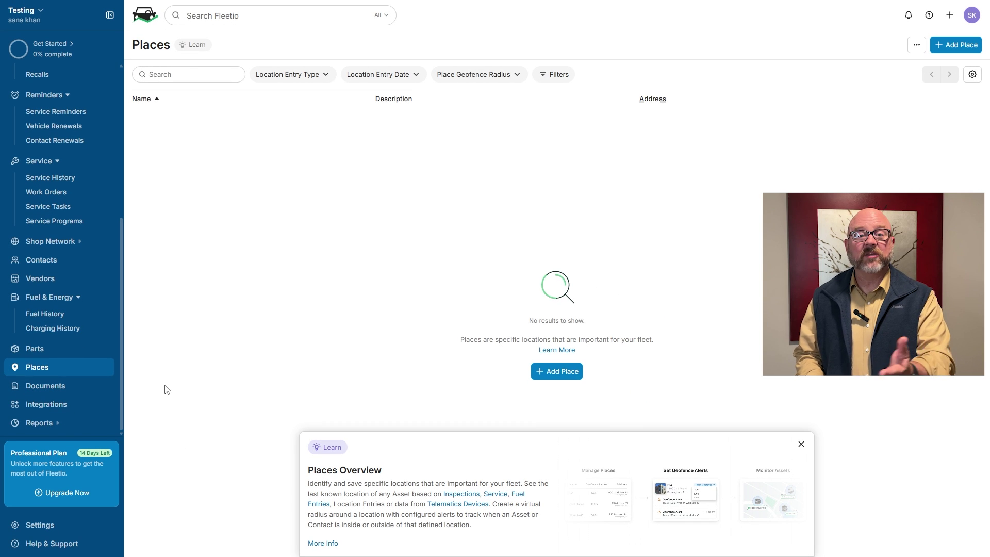
left_click(72, 386)
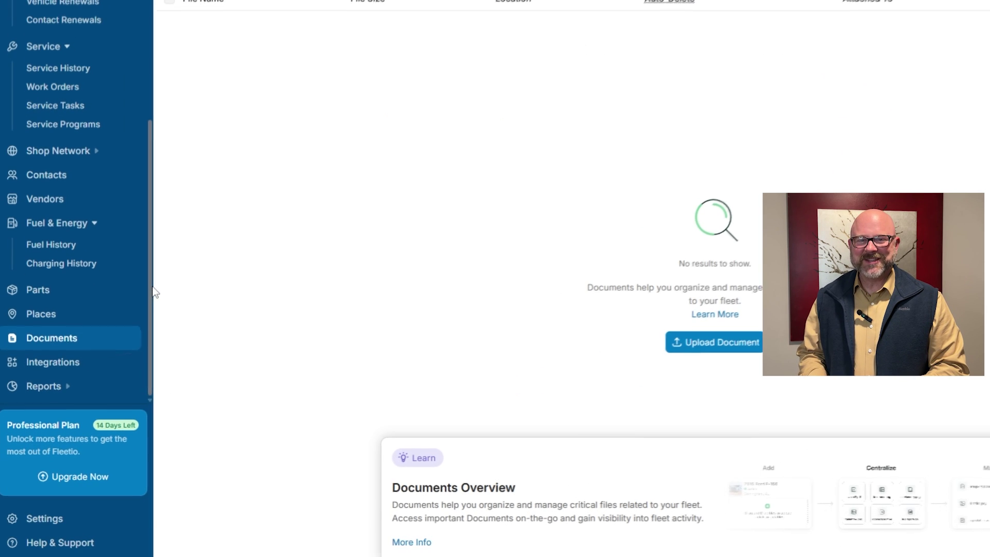
left_click(52, 362)
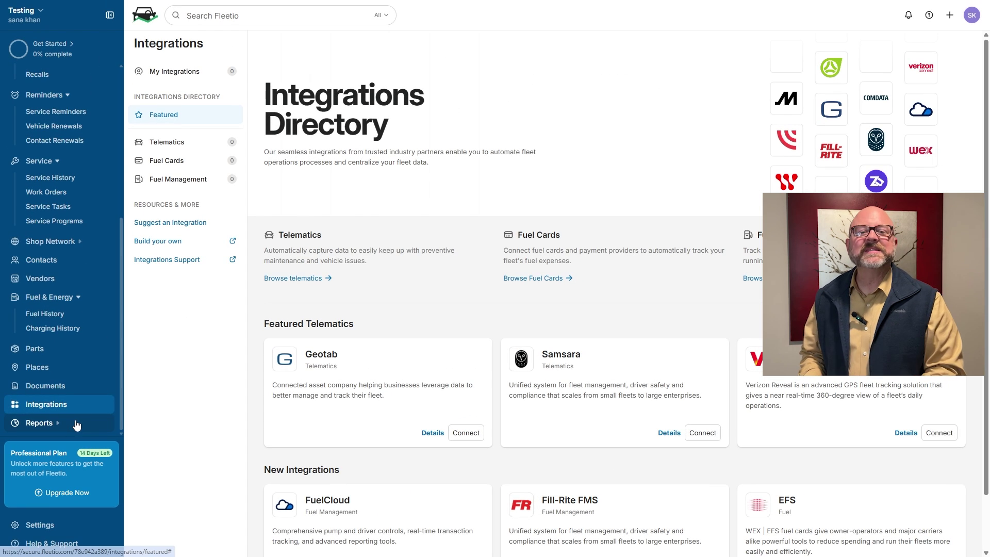
left_click(75, 423)
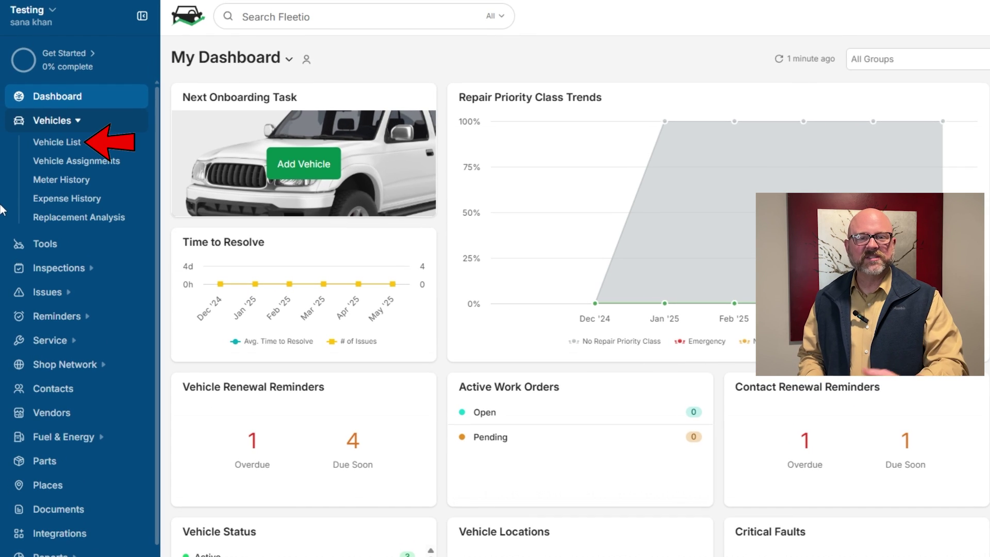
- Show the Vehicle List with its six sample vehicles
left_click(49, 144)
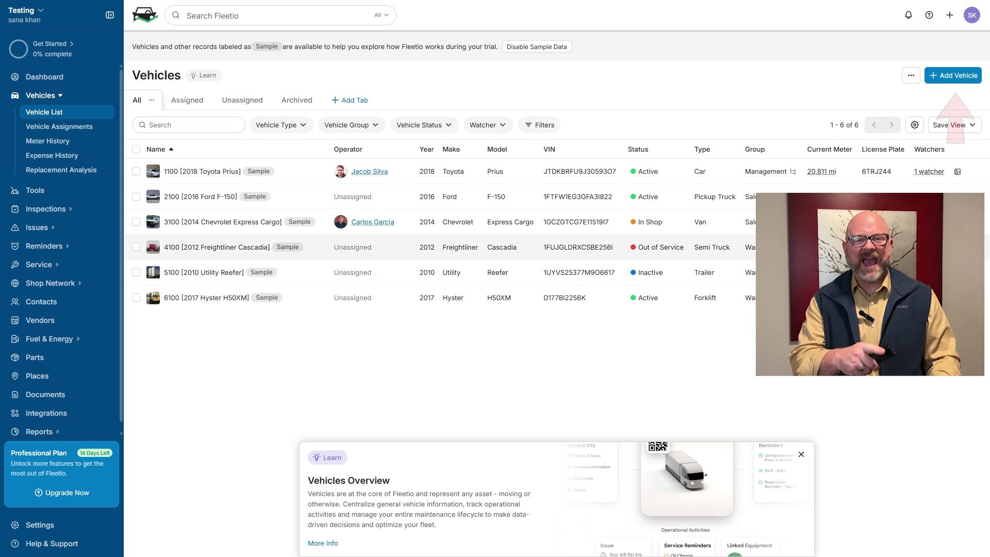
- Start adding a new vehicle and keep its ownership set to Owned
left_click(952, 75)
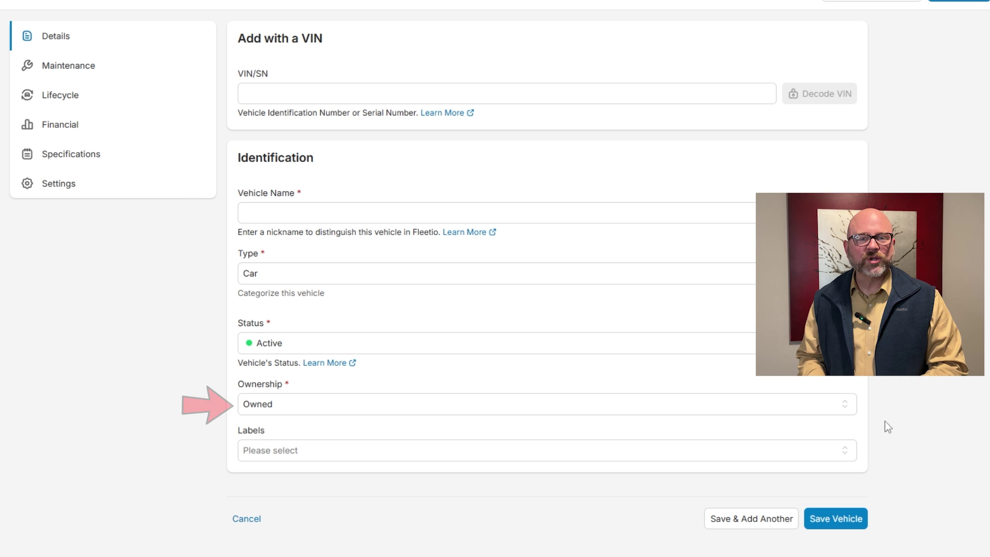
left_click(854, 407)
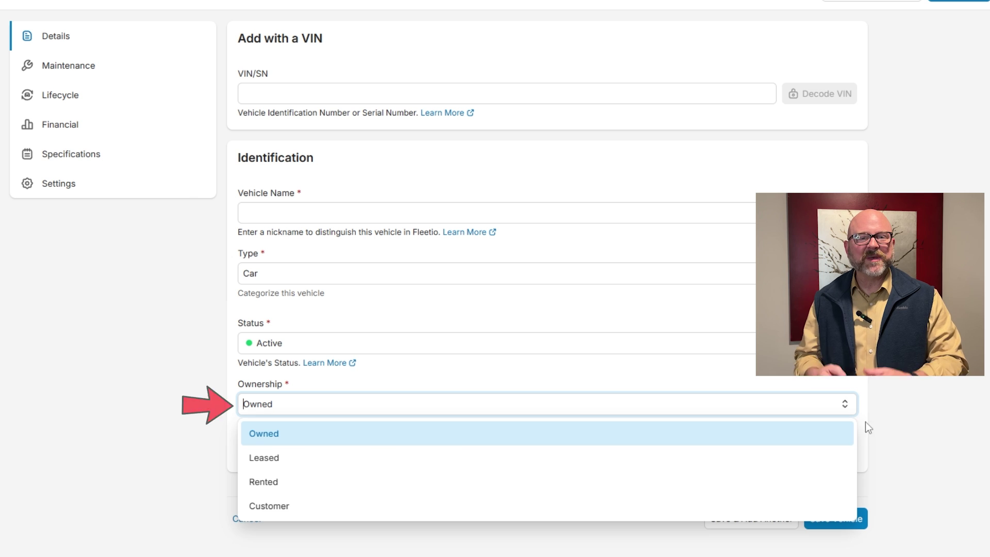
left_click(891, 456)
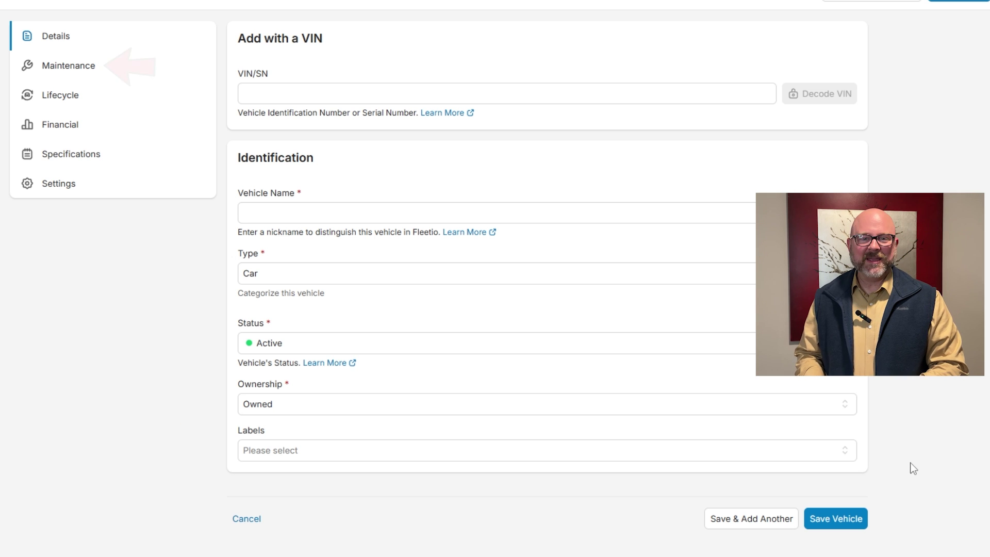
- Switch the New Vehicle form to its Maintenance Schedule section, service program None
left_click(89, 73)
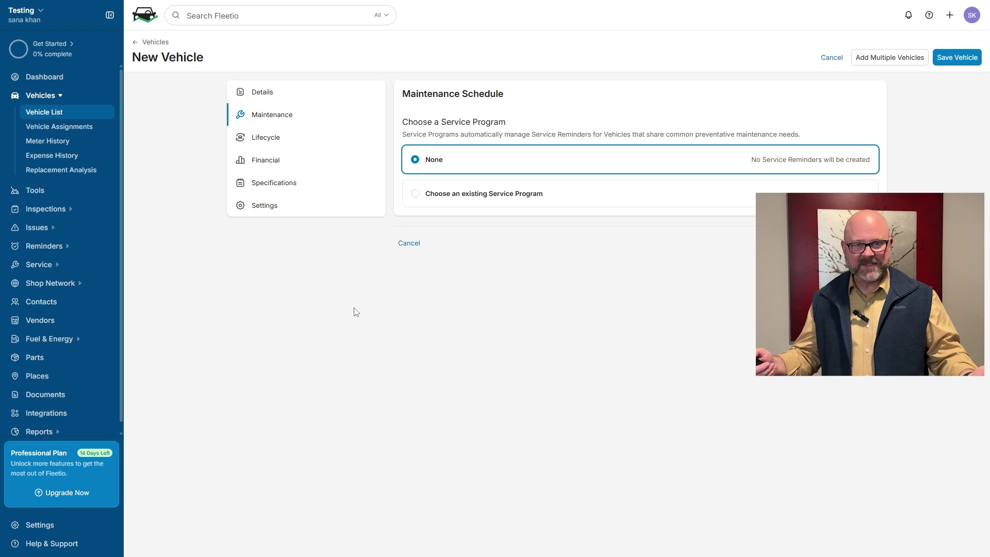
- Show the Lifecycle section and review its in-service, life estimate and out-of-service fields
left_click(281, 142)
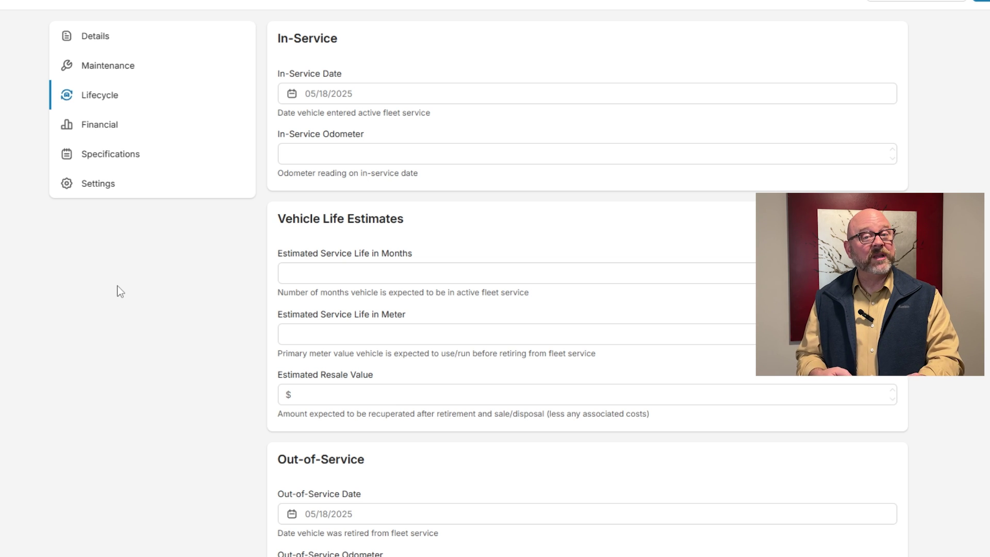
scroll(116, 285, "down", 1)
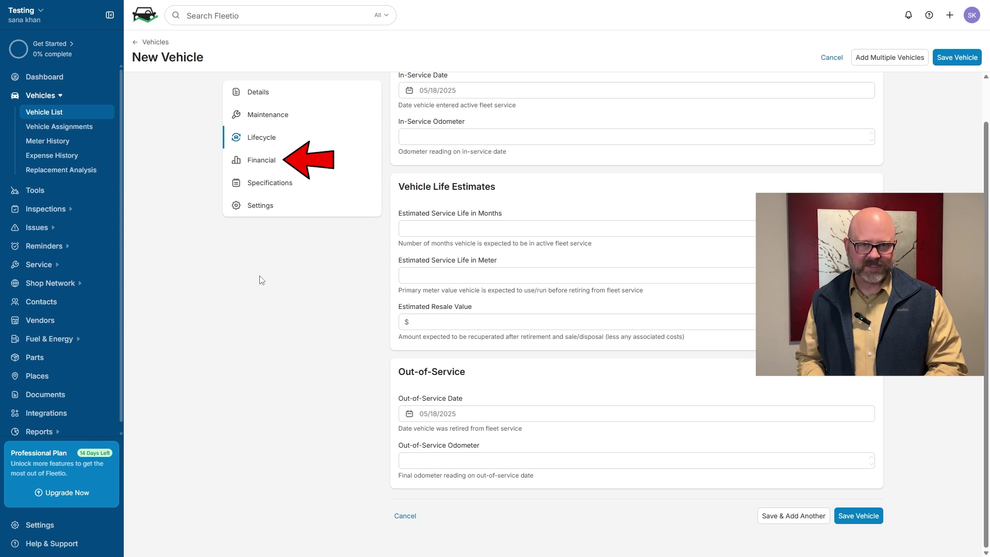
- Switch to the Financial section with purchase date 05/18/2025 and Loan/Lease at None
left_click(261, 160)
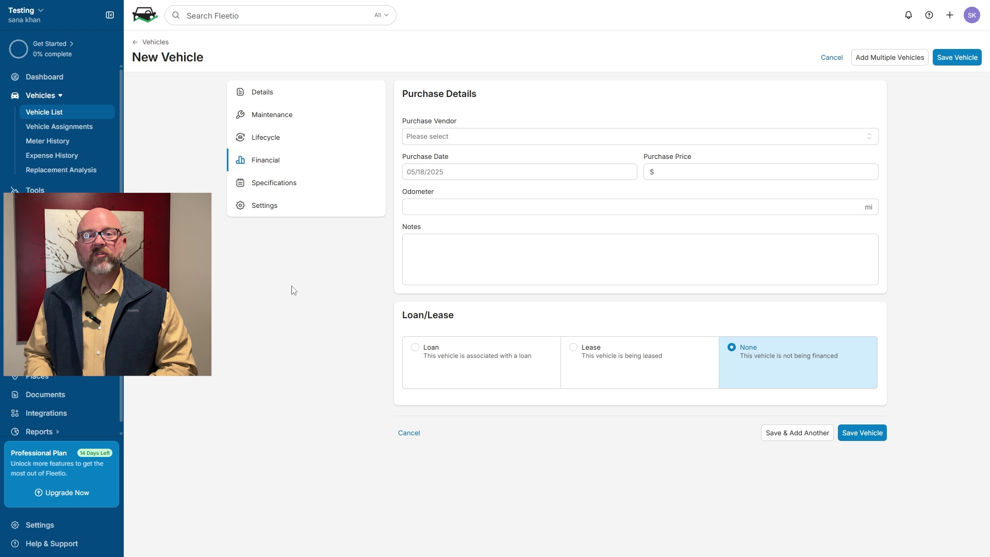
- Review Specifications from Dimensions through Engine, Transmission, Wheels & Tires, Fuel and Oil
left_click(272, 178)
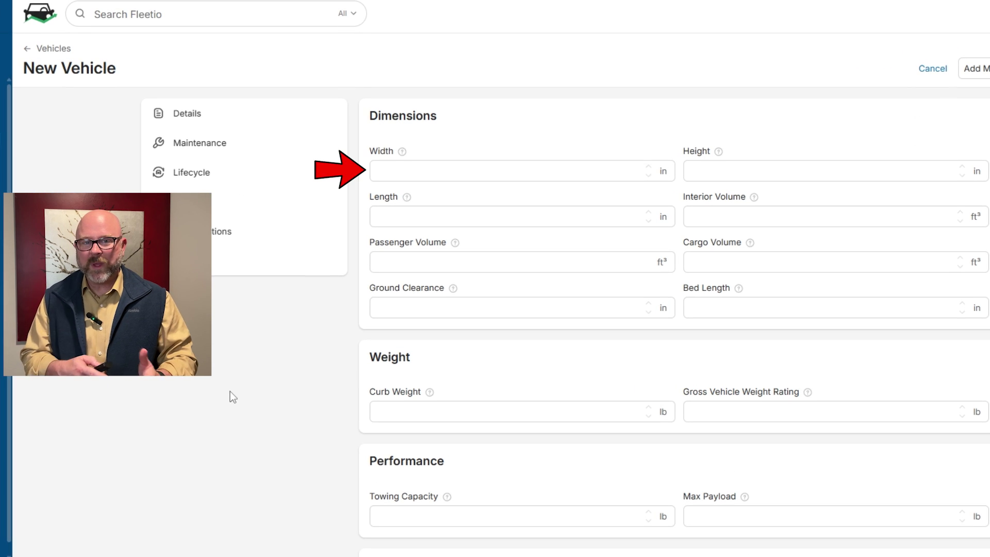
scroll(230, 389, "down", 4)
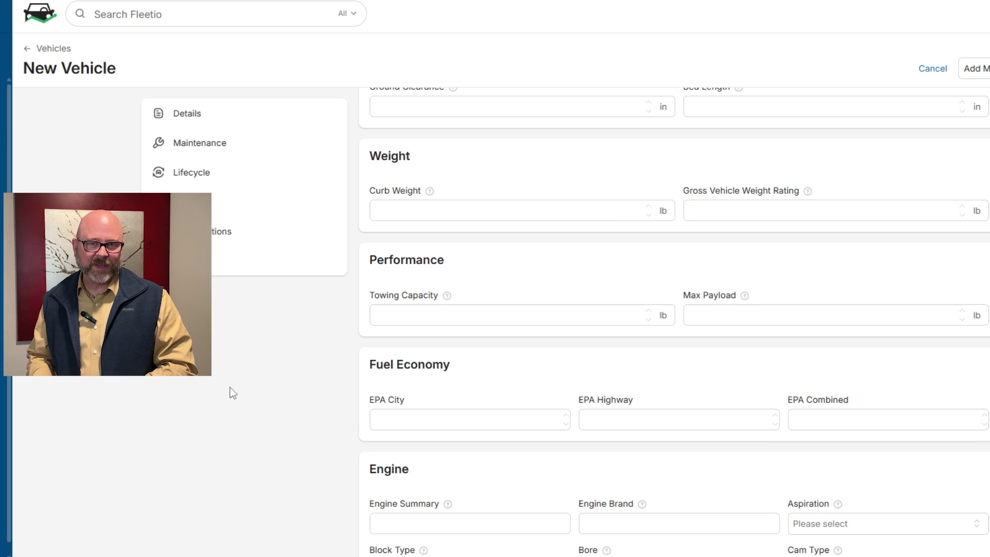
scroll(224, 537, "down", 3)
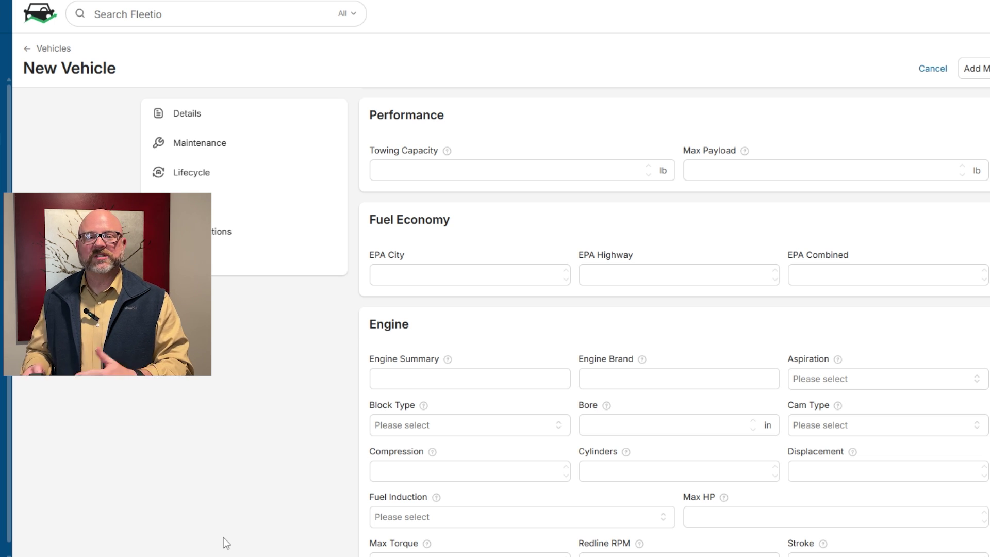
scroll(223, 538, "down", 9)
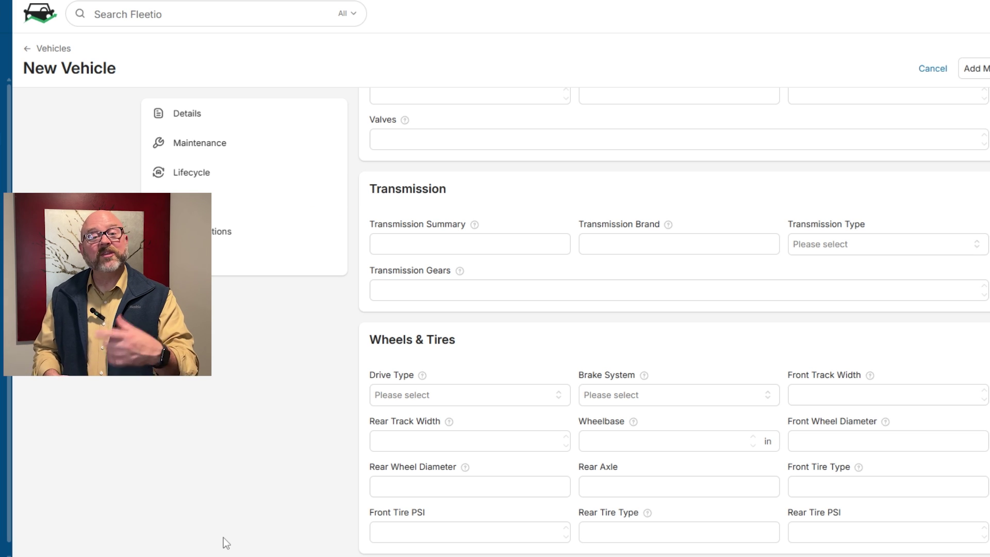
scroll(224, 537, "down", 3)
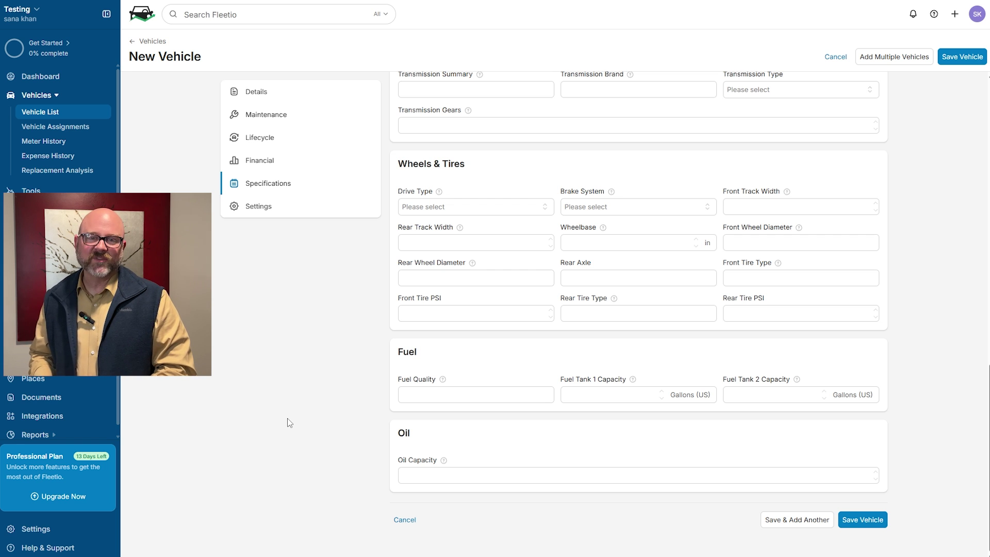
- Open the new vehicle's Settings section to review its options
left_click(259, 207)
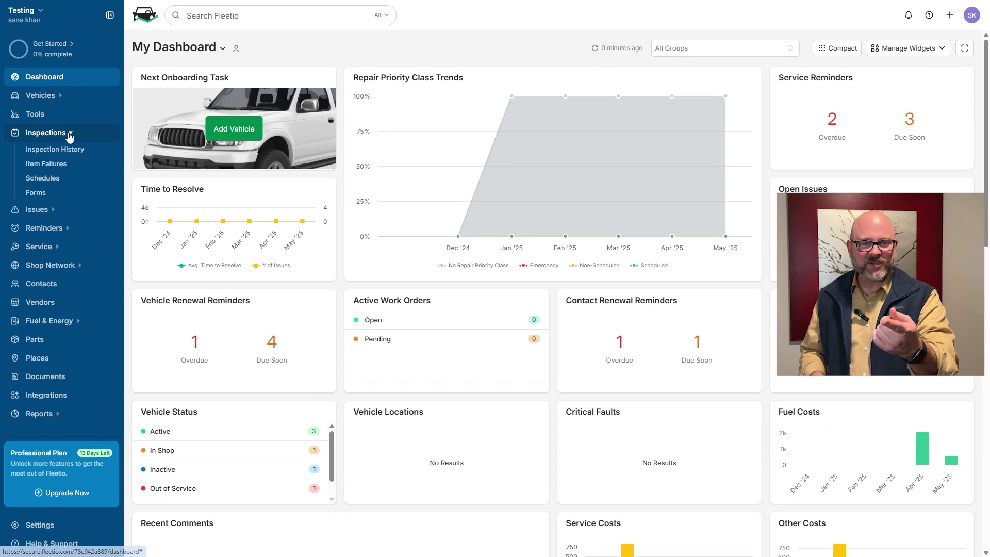
- Start a blank inspection form from the Inspections Forms list with Add Inspection Form
left_click(36, 192)
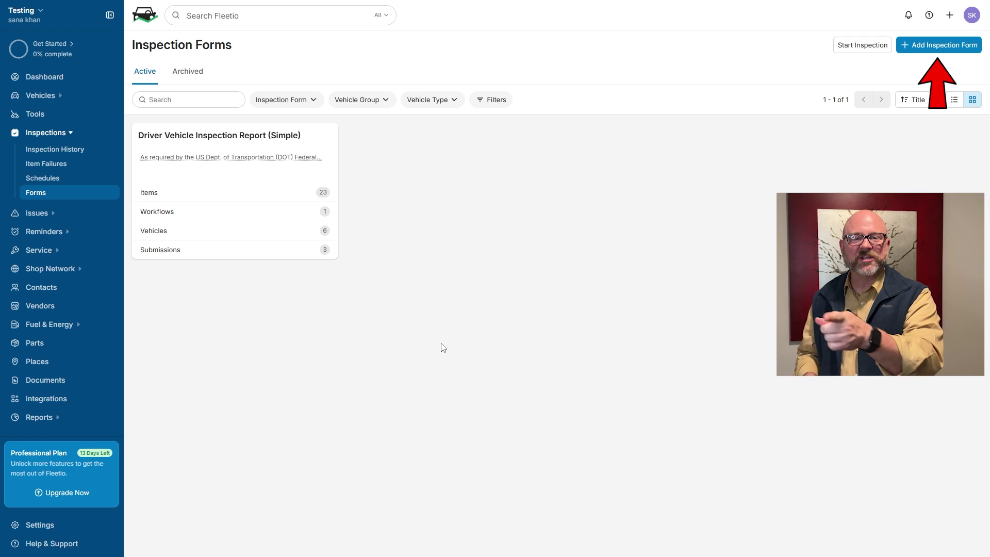
left_click(922, 47)
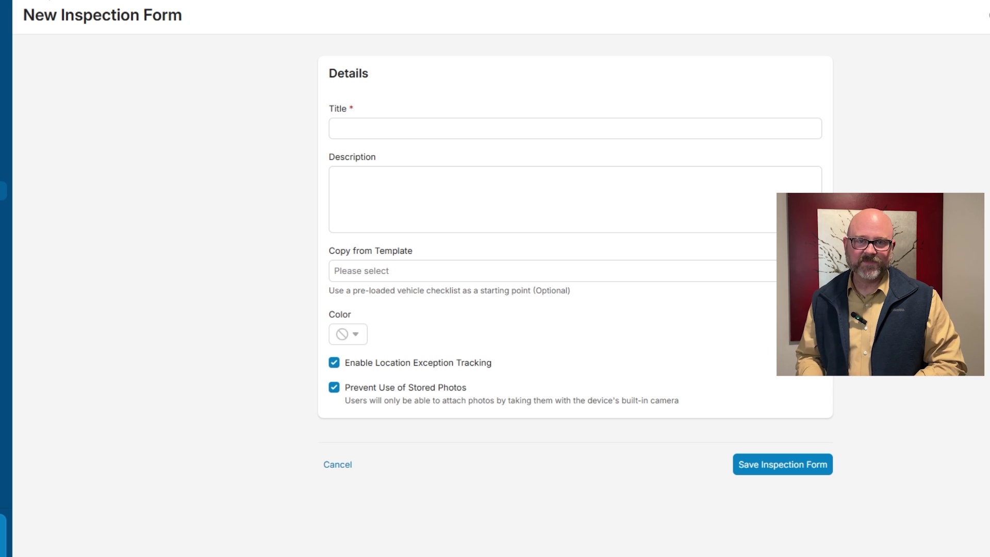
left_click(360, 271)
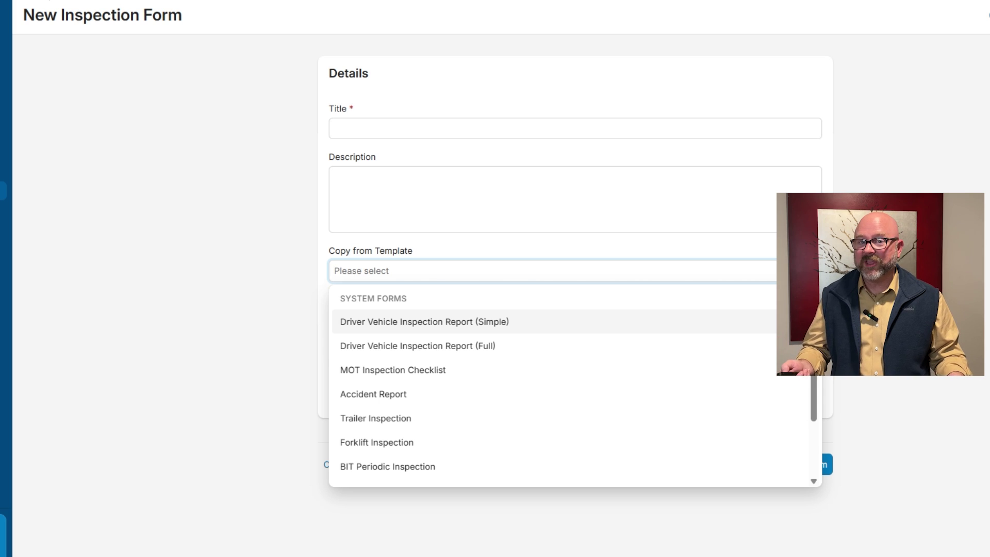
key("Escape")
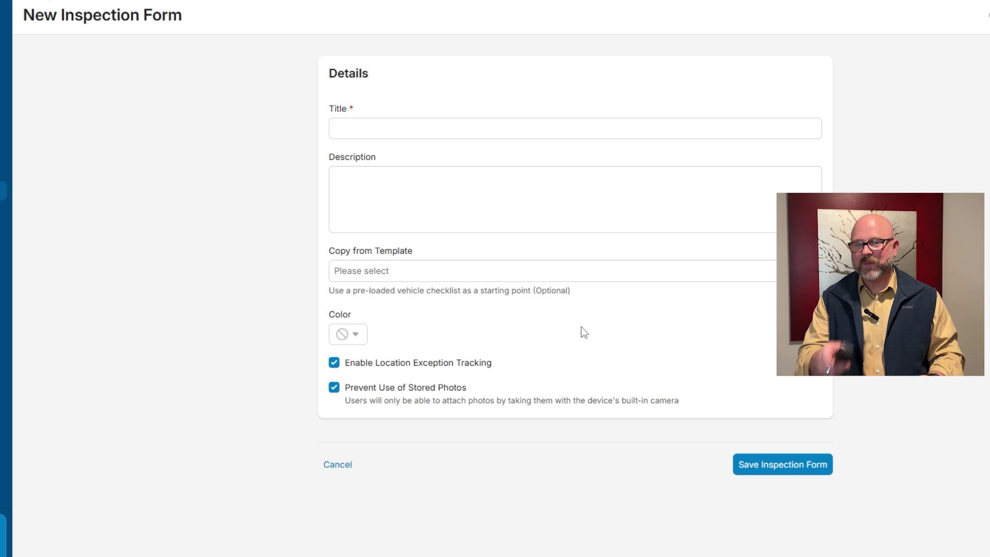
left_click(360, 338)
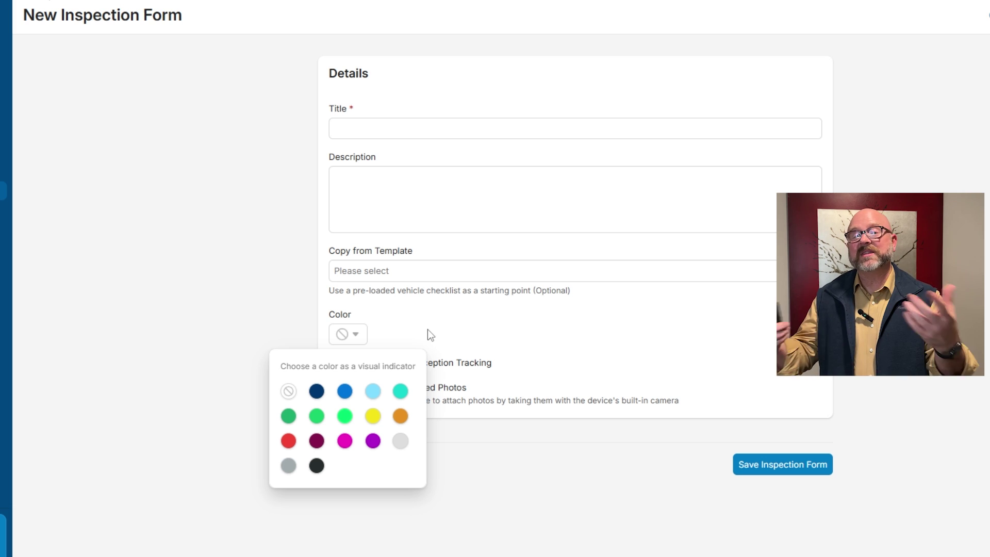
left_click(428, 330)
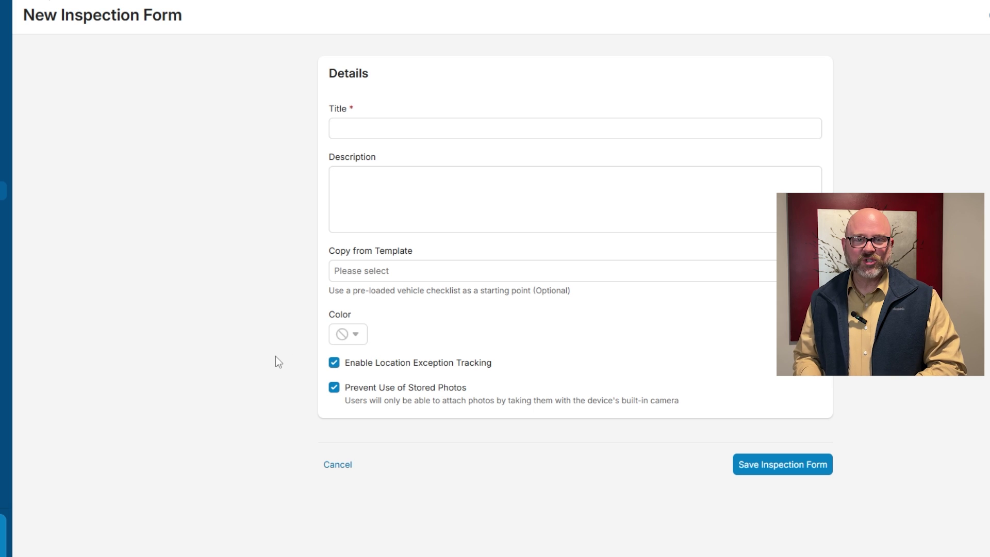